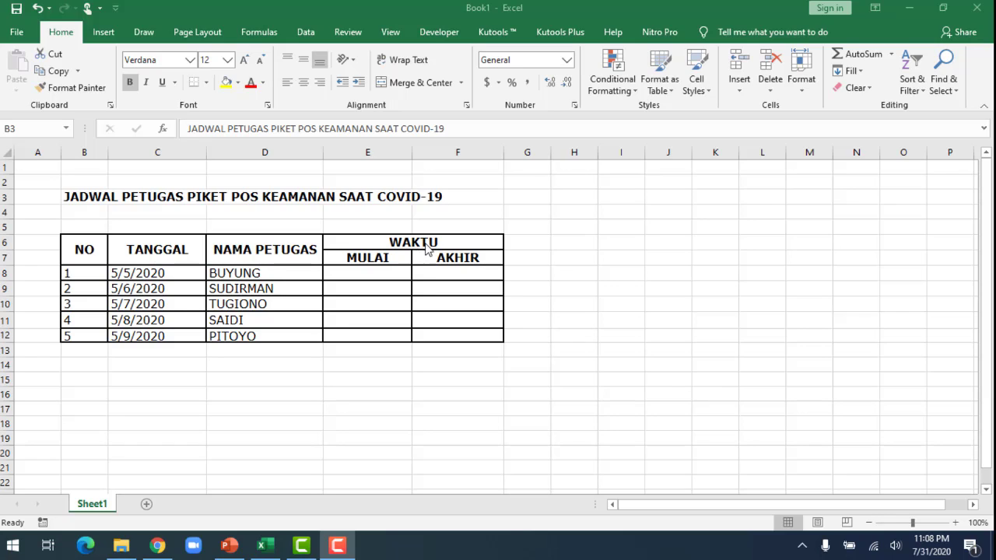
Format the TANGGAL dates in C8:C12 with the Date type 14-Mar-12.
click(127, 274)
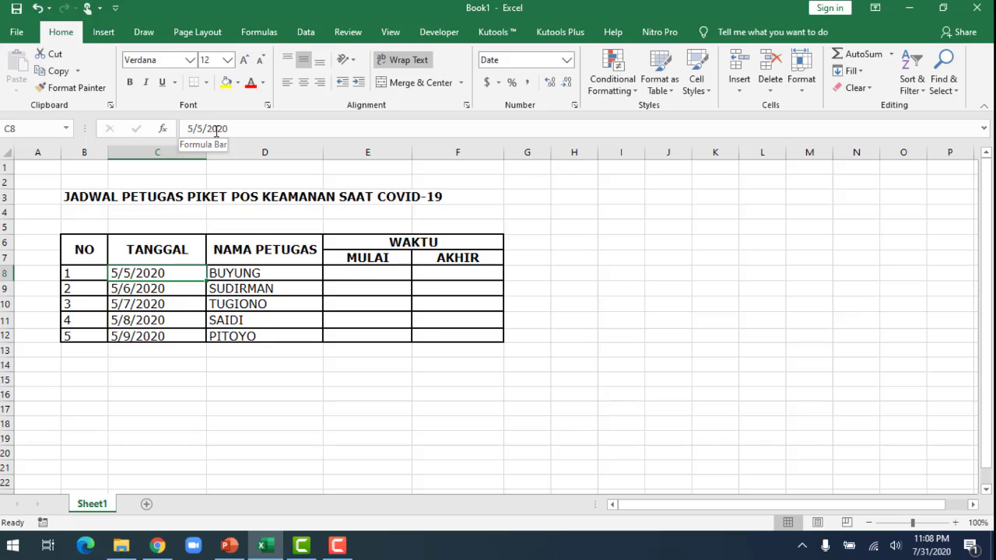
click(165, 288)
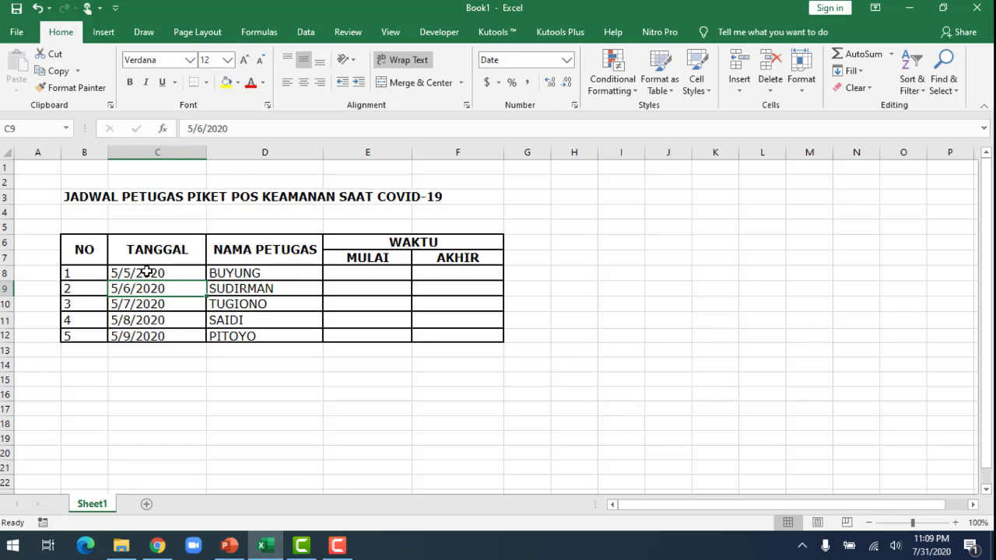
drag(147, 272, 152, 340)
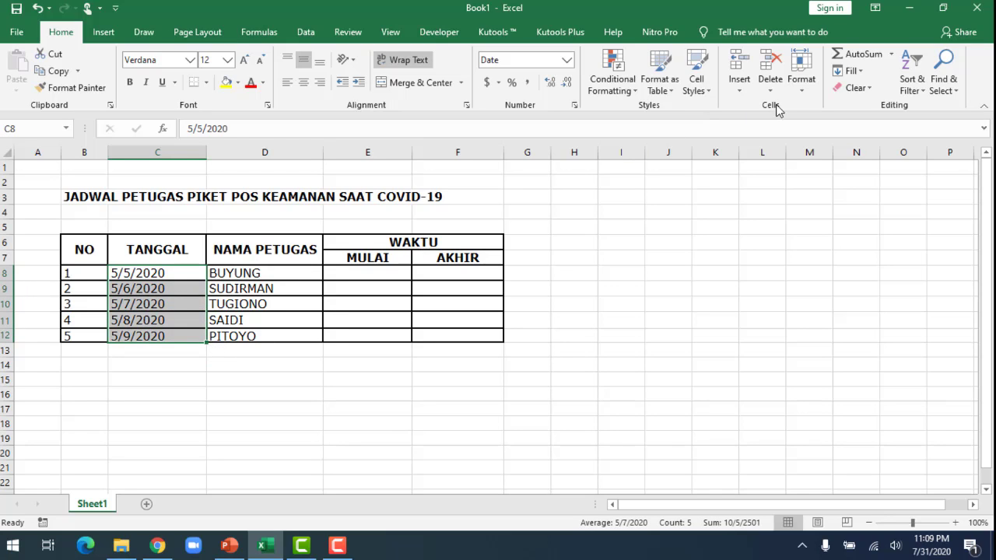
click(799, 87)
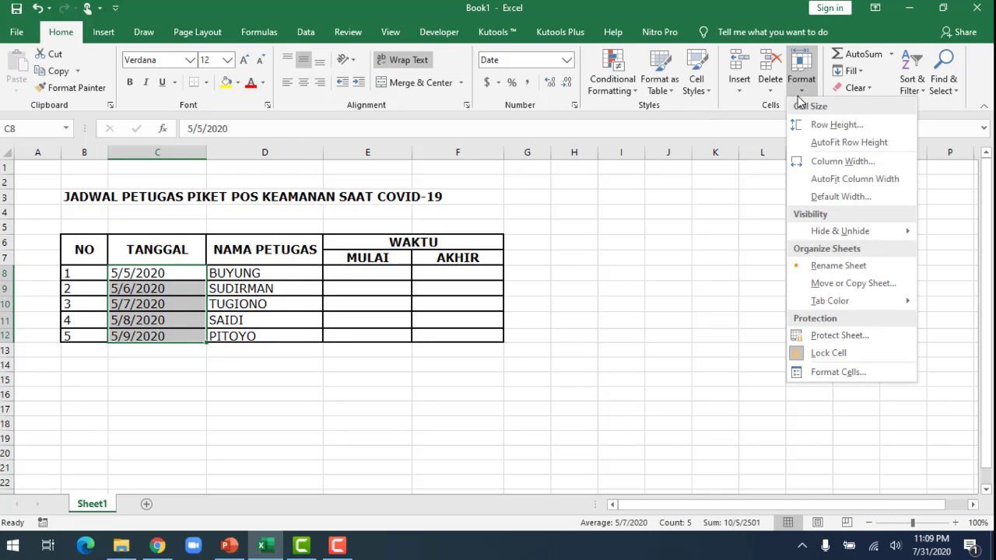
click(857, 376)
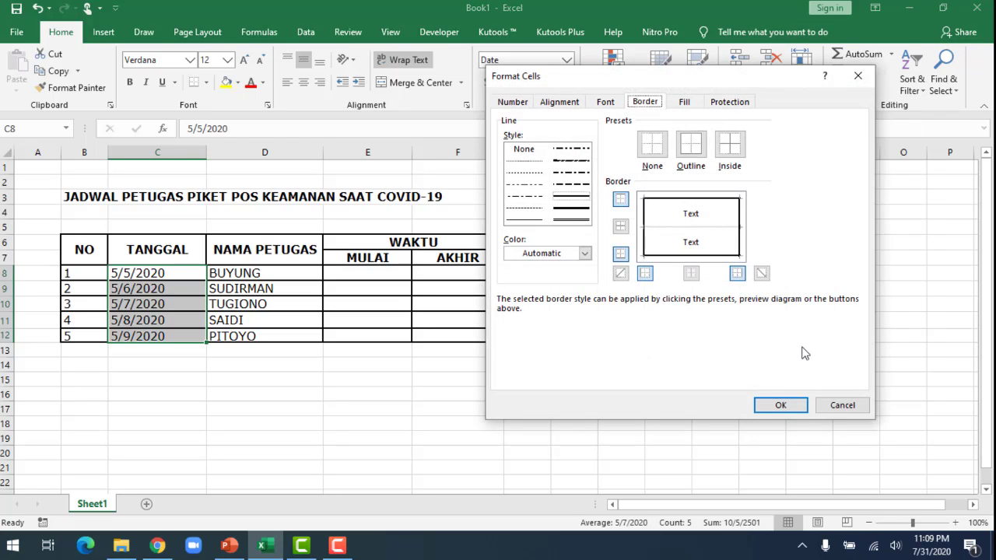
click(513, 102)
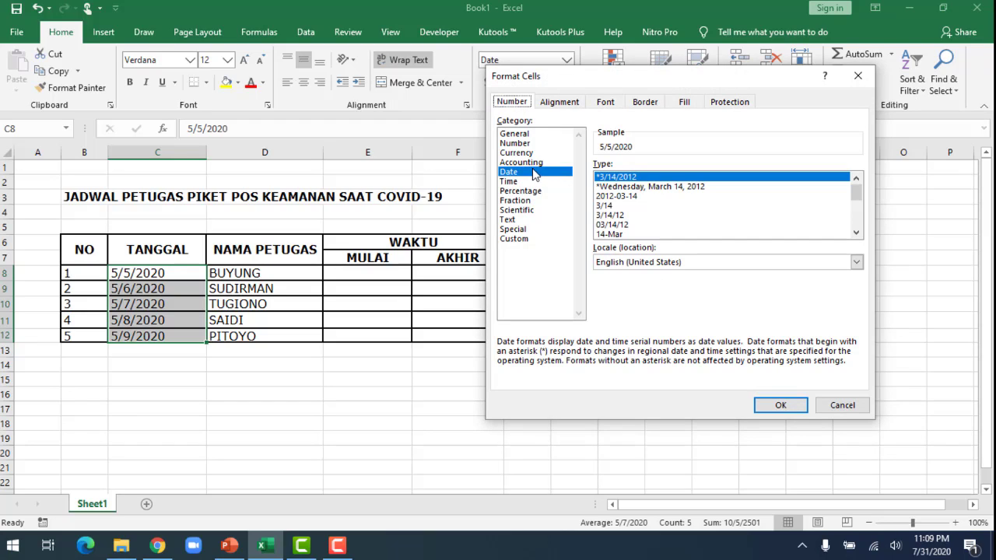
click(857, 236)
click(857, 235)
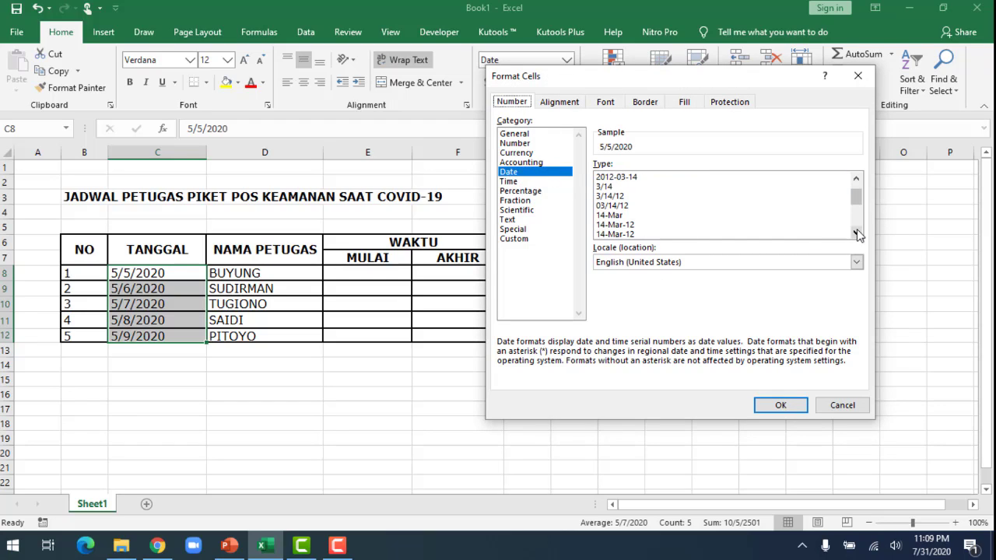
click(639, 226)
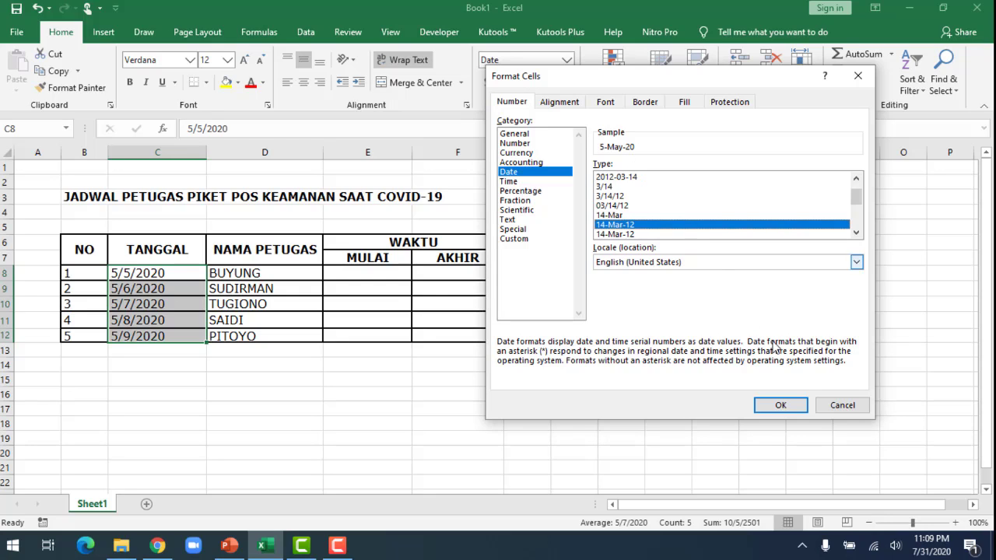
click(778, 406)
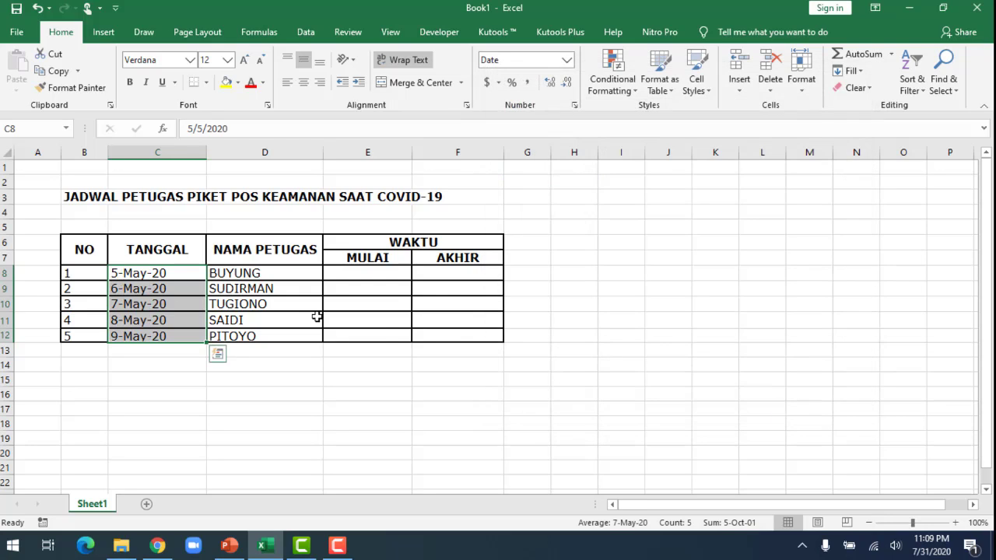
Apply the custom number format [$-en-US]d-mmm-yyyy;@ to the TANGGAL dates in C8:C12.
click(181, 274)
click(166, 286)
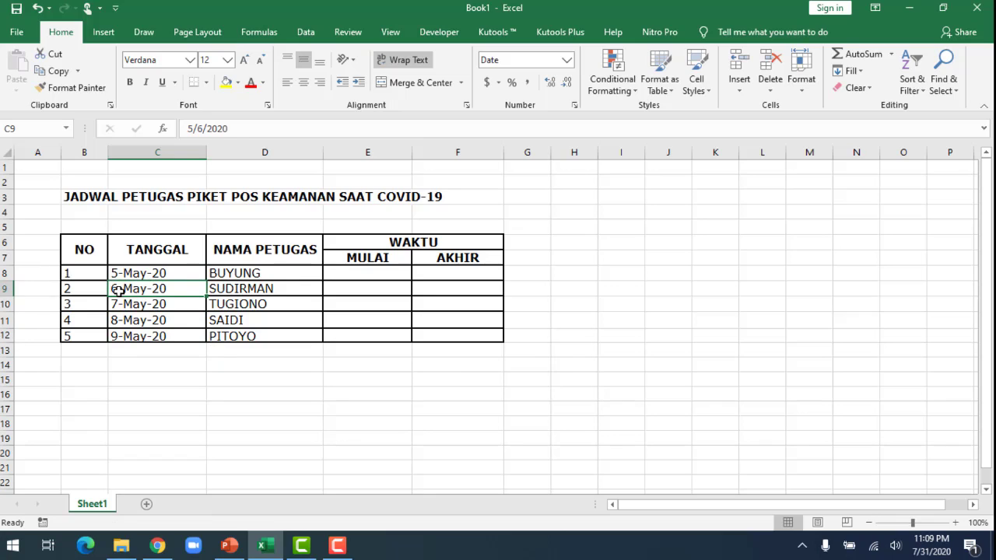
drag(160, 272, 171, 335)
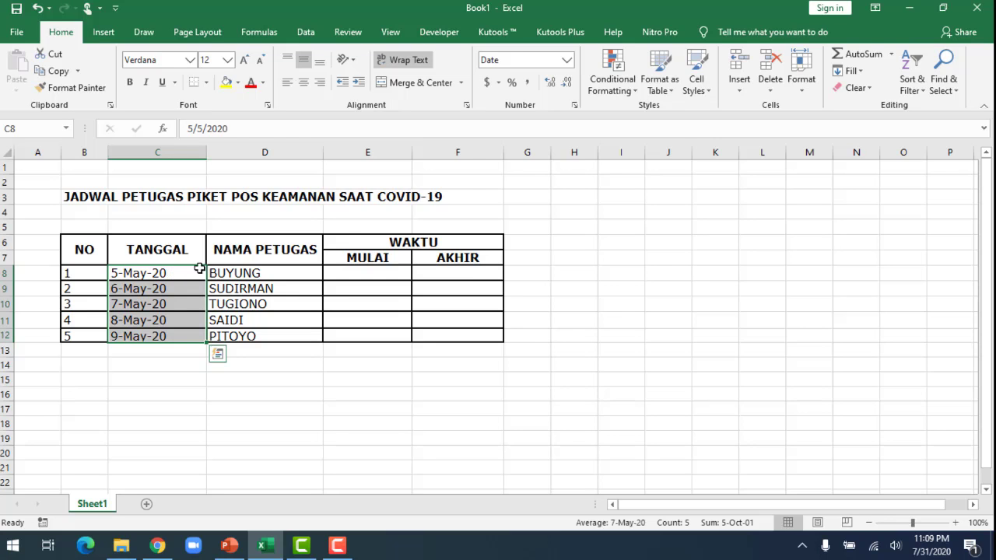
click(803, 88)
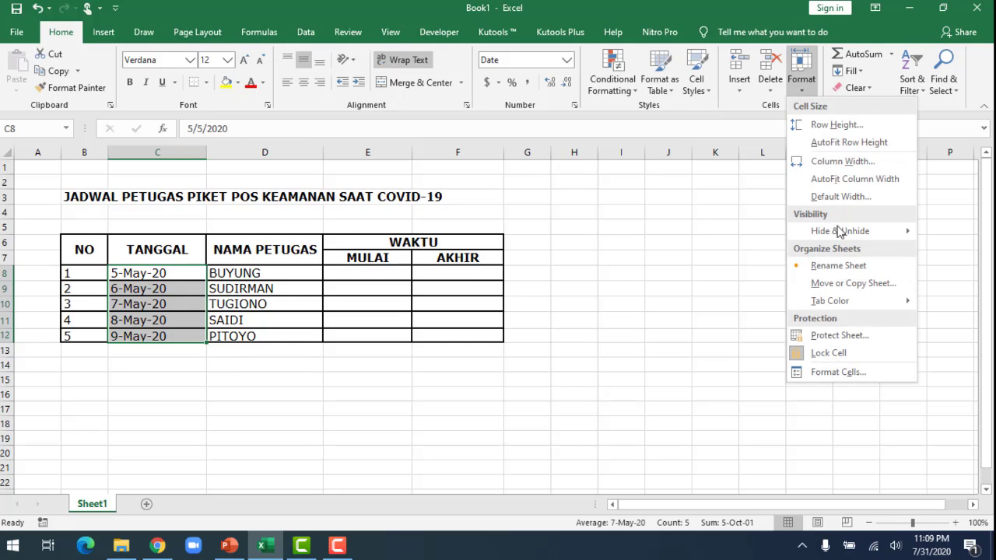
click(847, 372)
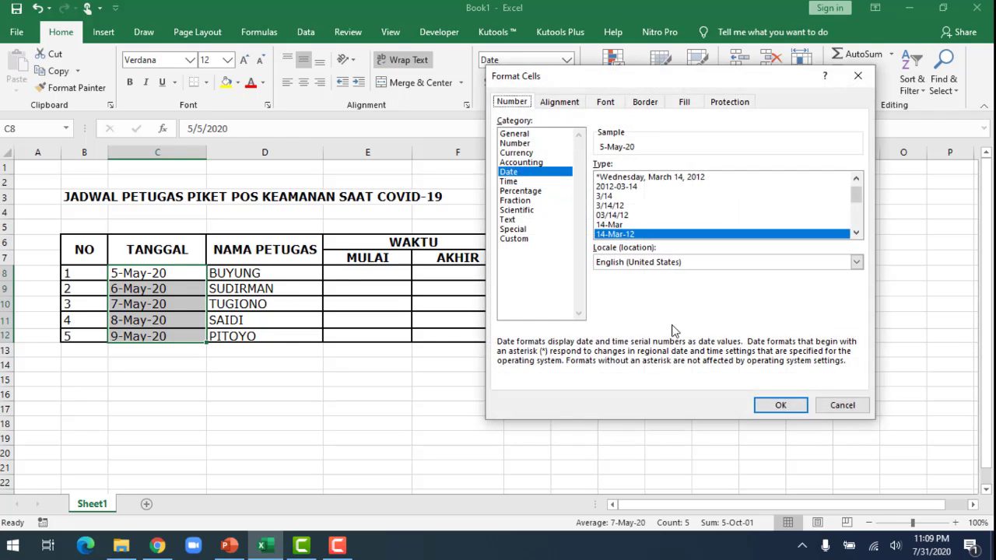
click(523, 242)
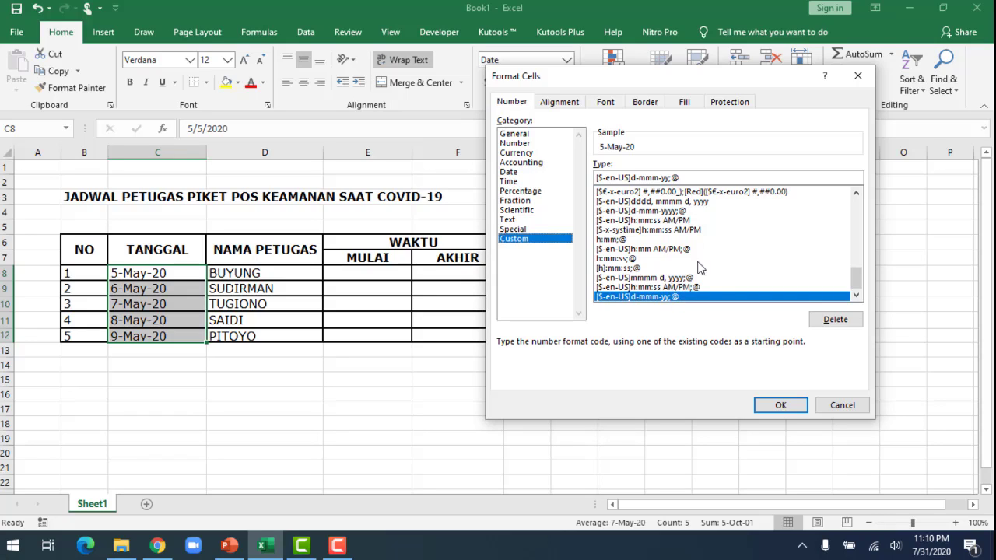
click(656, 211)
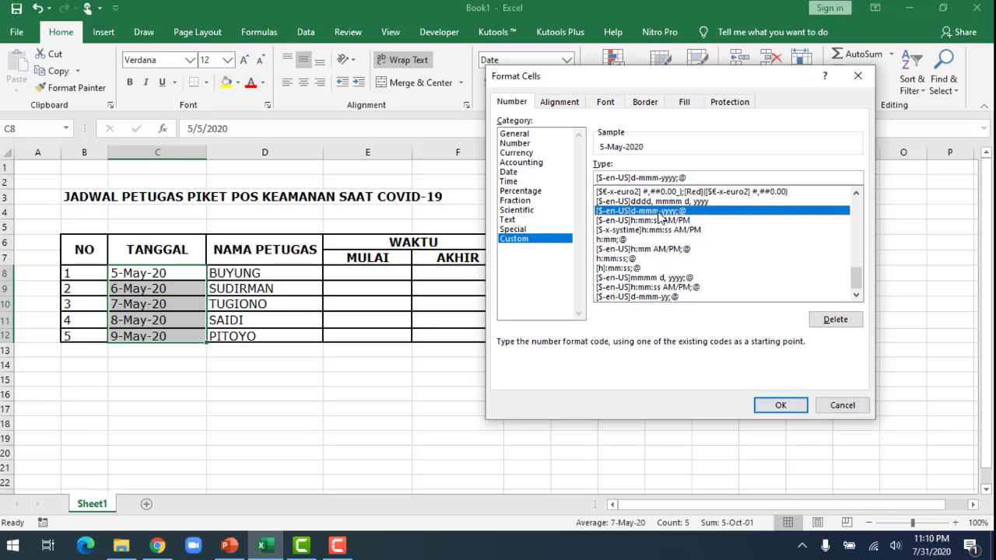
click(780, 406)
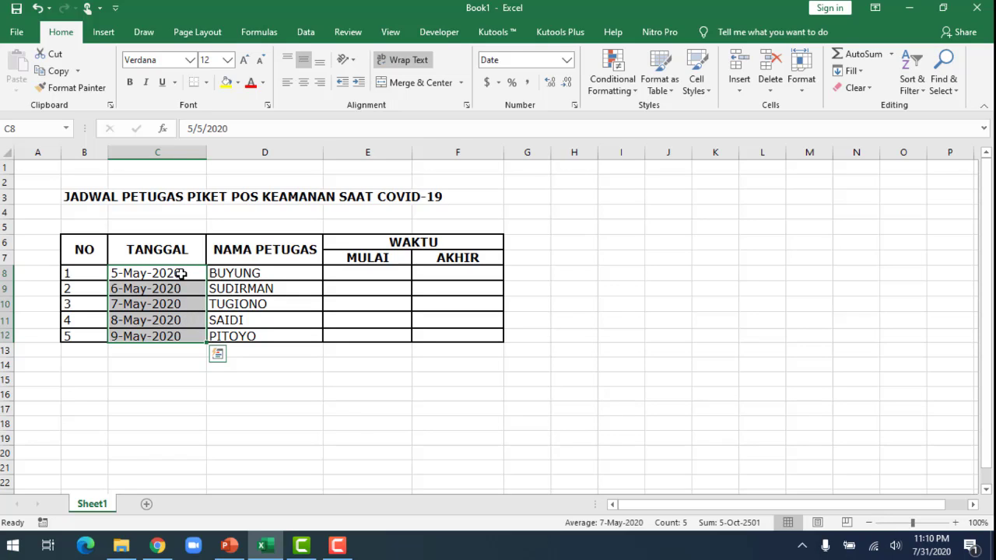
Enter 8:00 AM as the MULAI time for the first three officers in E8:E10.
click(376, 275)
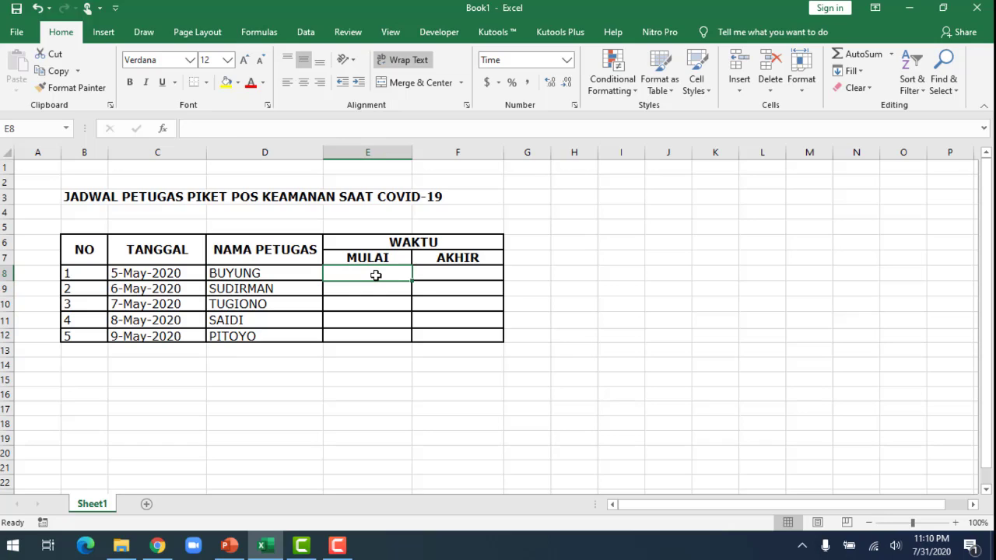
text(08)
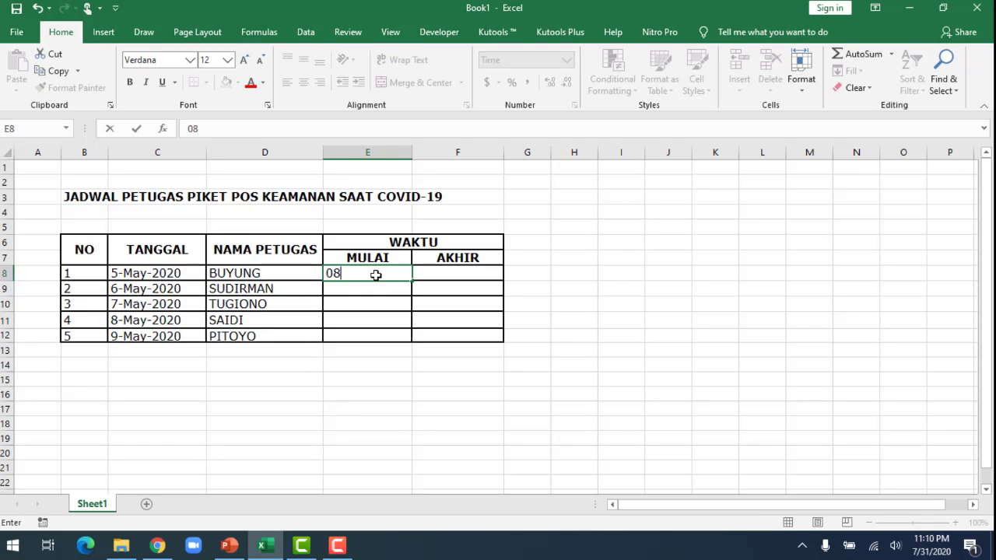
text(:00 a)
key(Return)
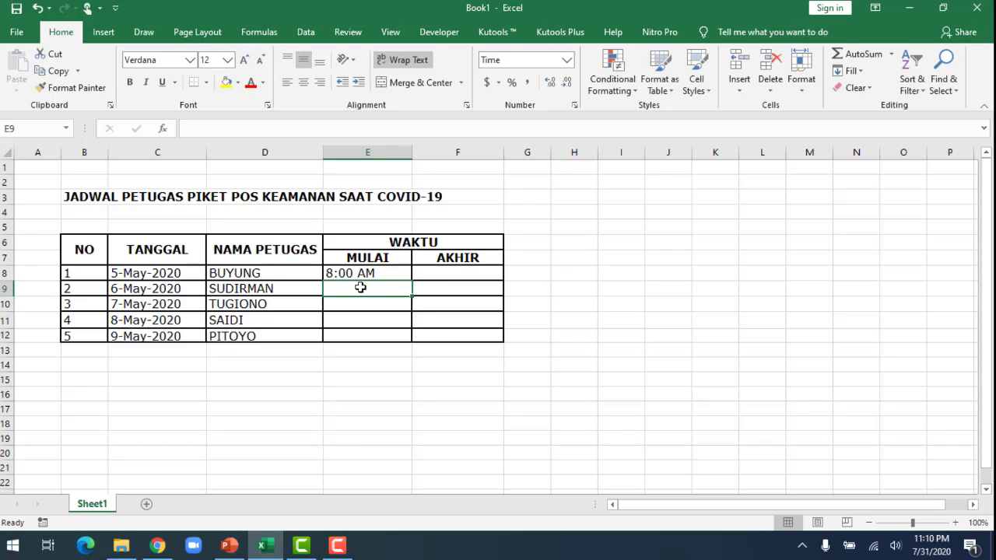
text(8:00 a)
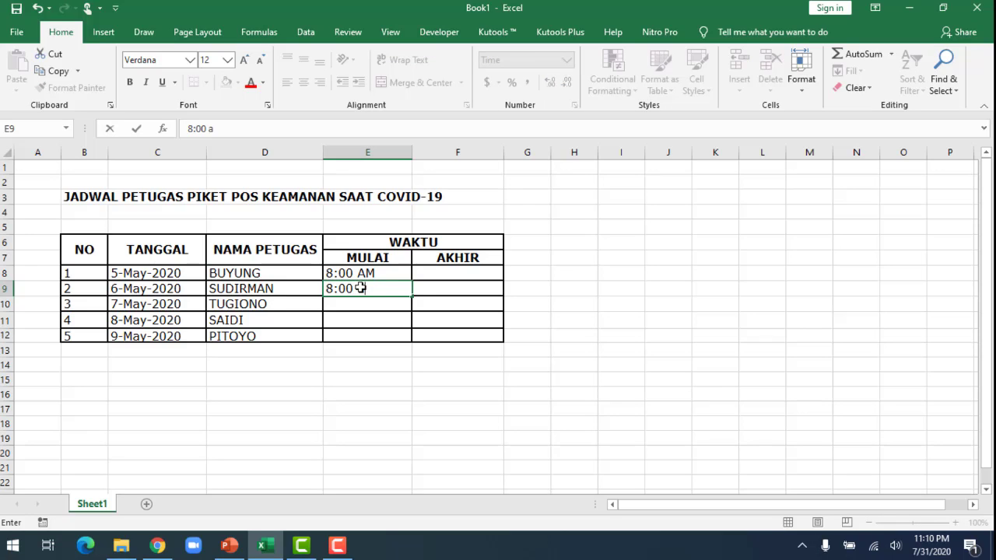
key(Return)
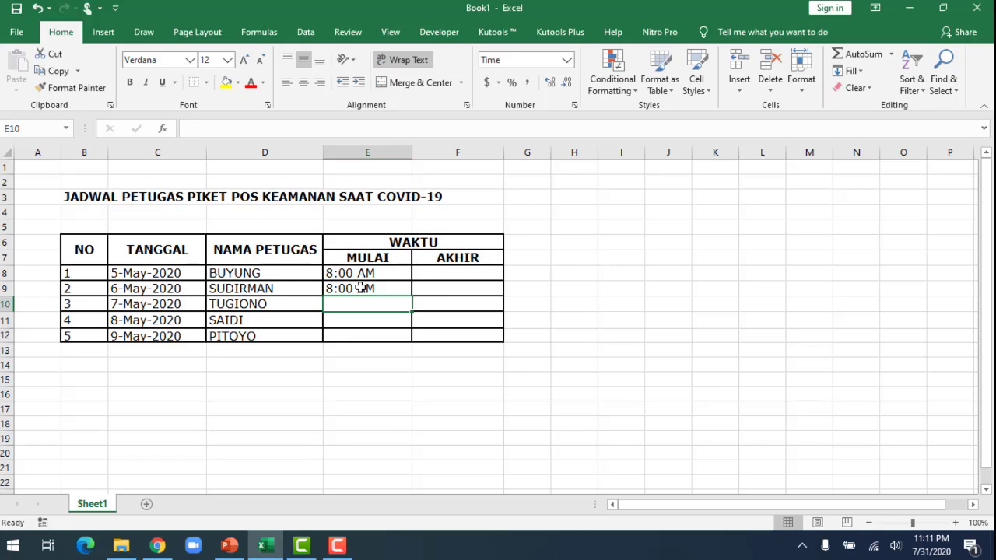
text(8:)
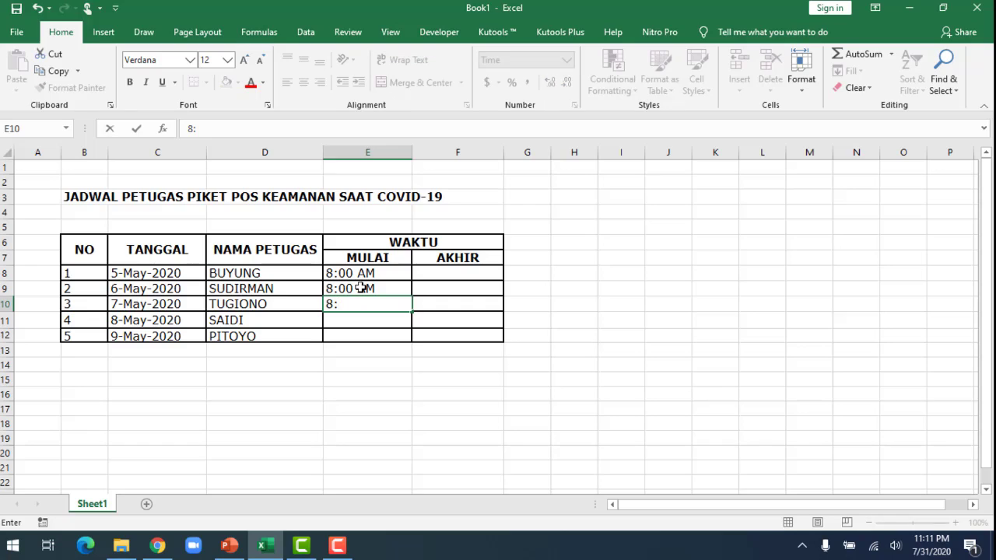
text(00 a)
key(Return)
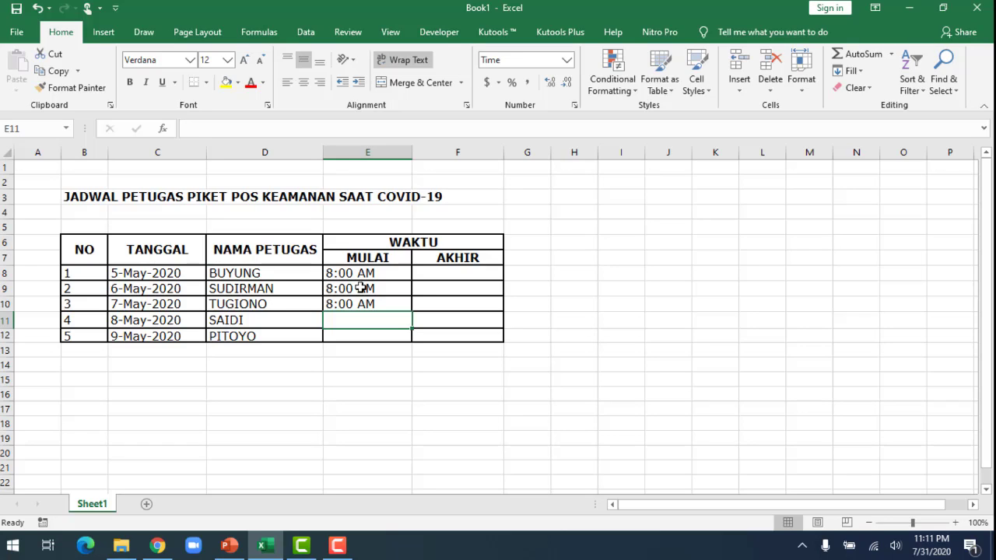
Enter 2:00 PM as the MULAI time for the last two officers in E11:E12.
text(2)
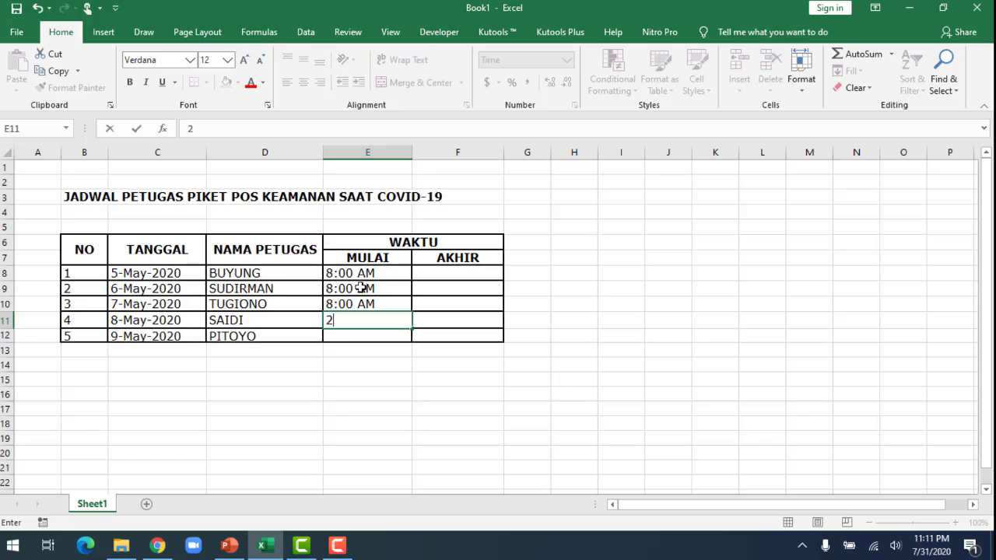
text(:00 p)
key(Return)
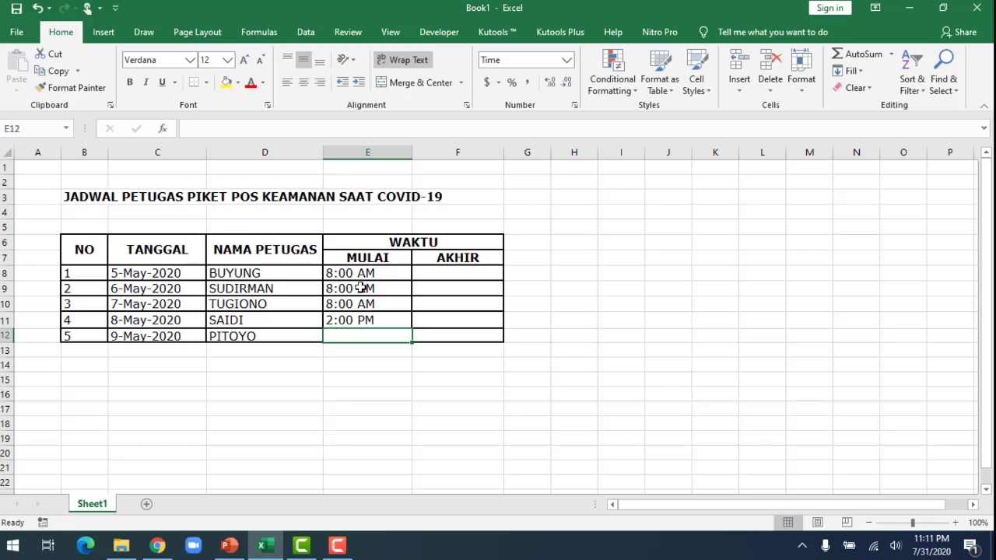
text(2:00 p)
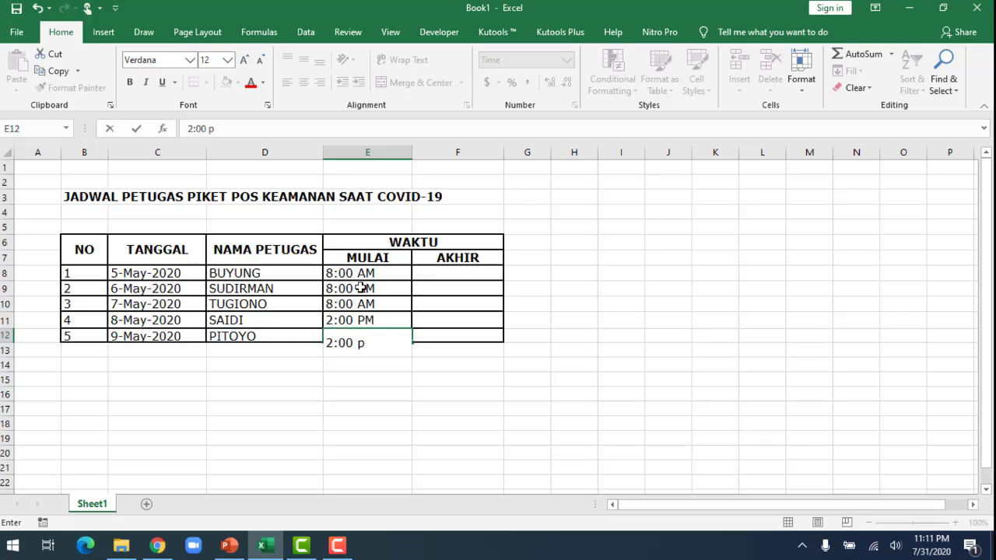
key(Return)
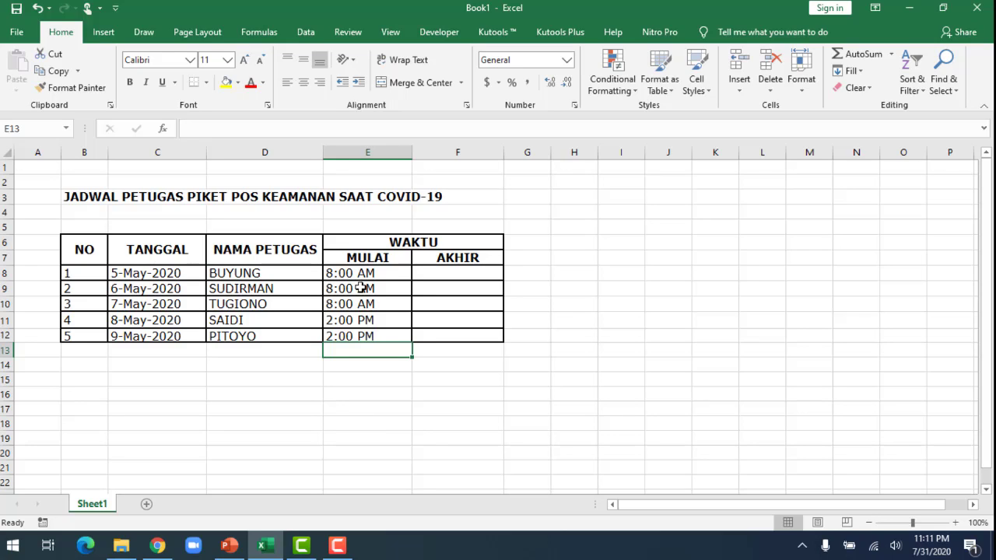
Enter 4:00 PM as the AKHIR time for the first three officers in F8:F10.
click(431, 273)
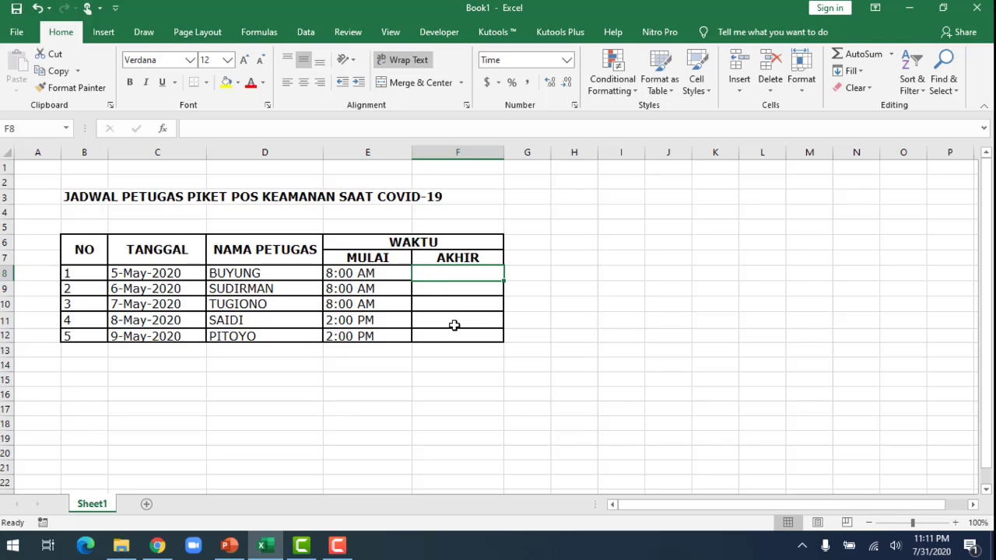
text(2:)
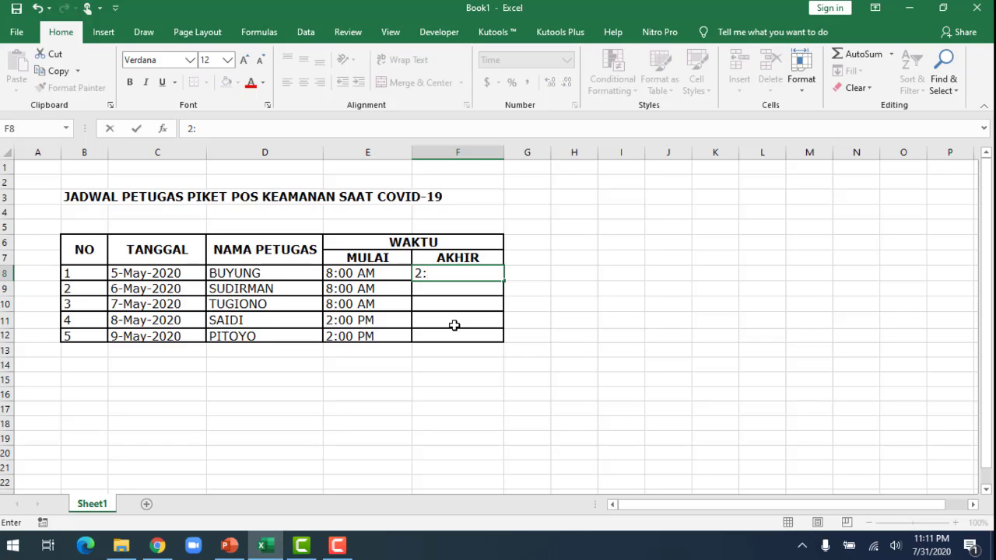
key(BackSpace)
key(BackSpace)
text(4:00 p)
key(Return)
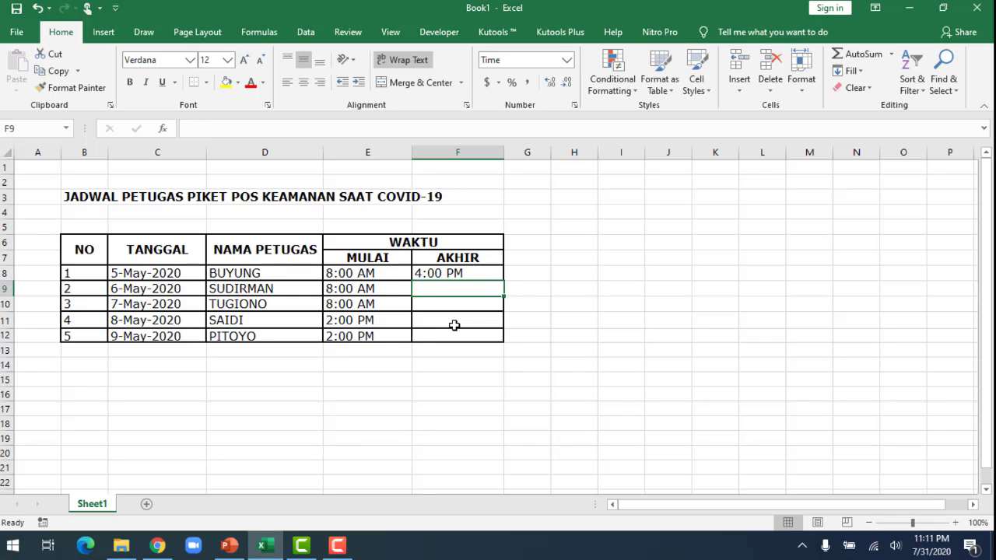
text(4:00 p)
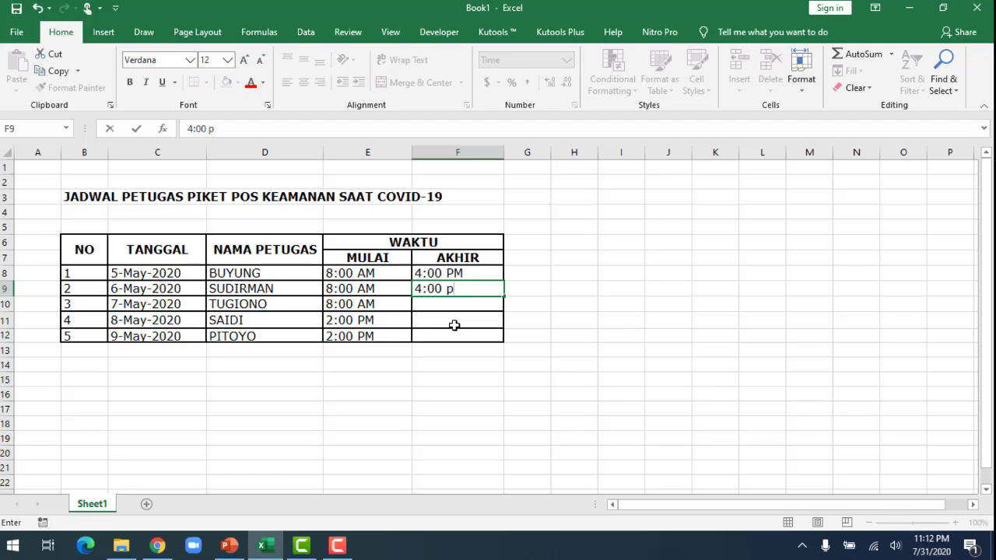
key(Return)
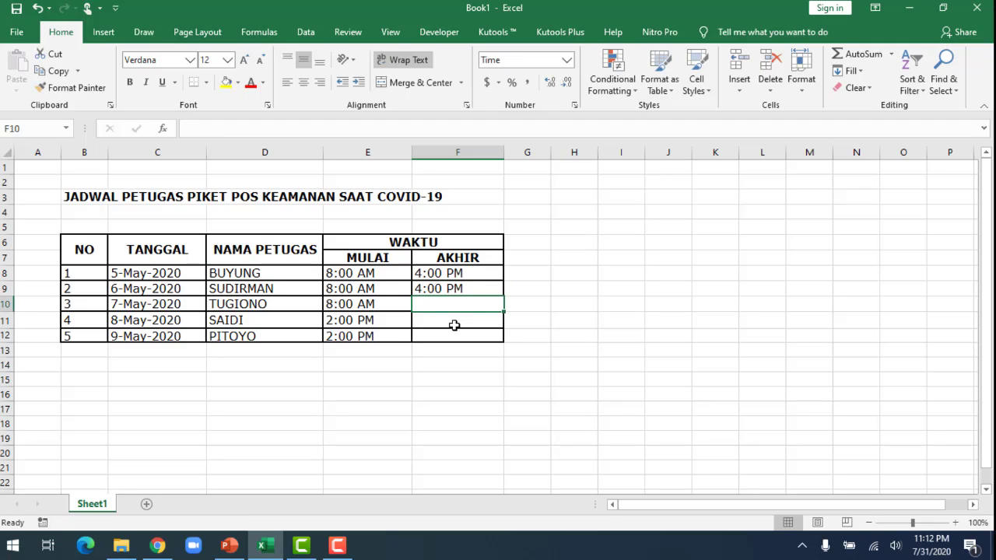
text(4)
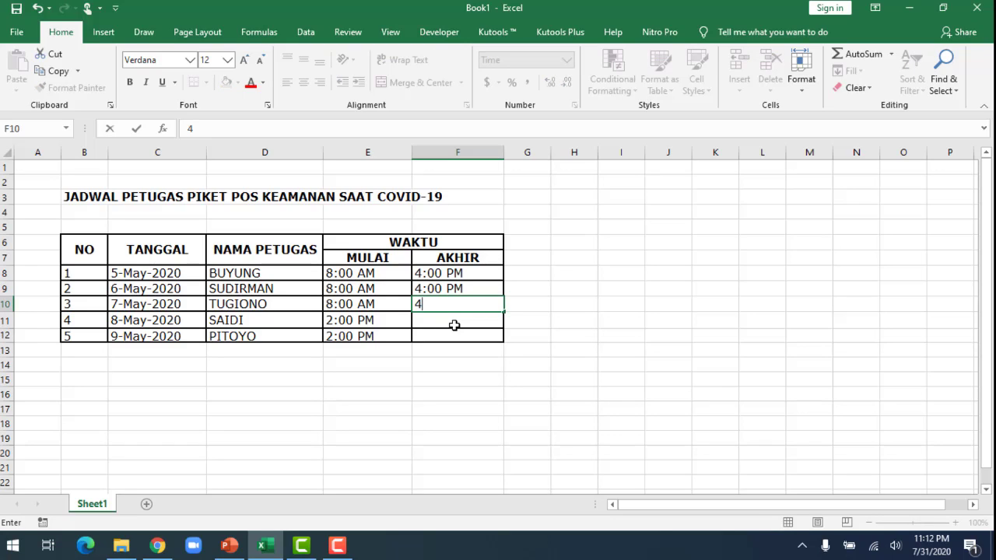
text(:00 p)
key(Return)
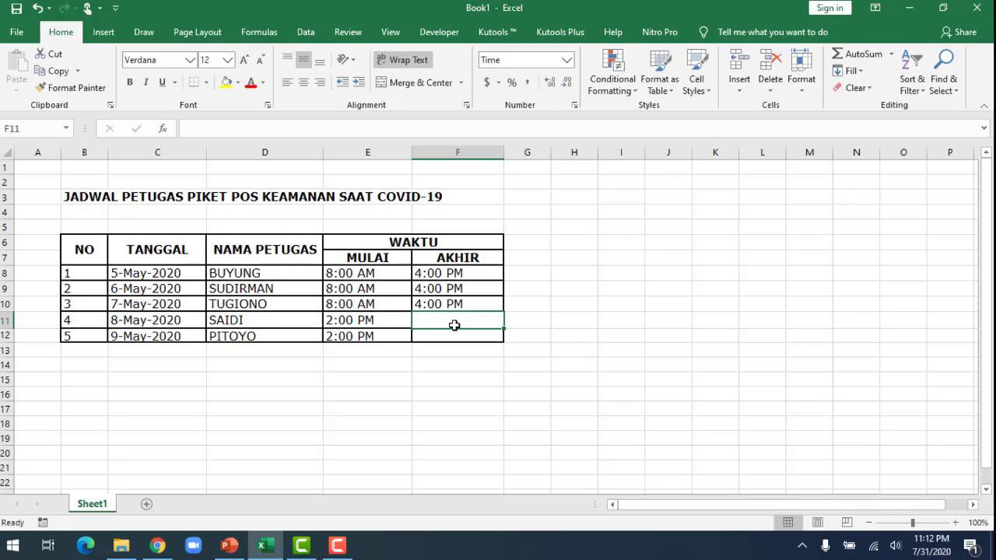
Enter 10:00 PM as the AKHIR time for the last two officers in F11:F12.
text(10)
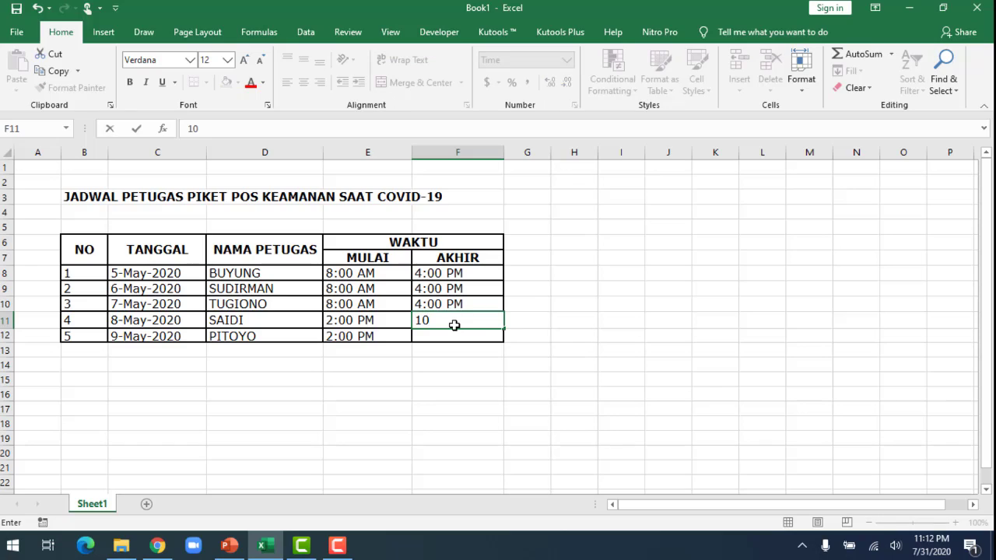
text(:00 p)
key(Return)
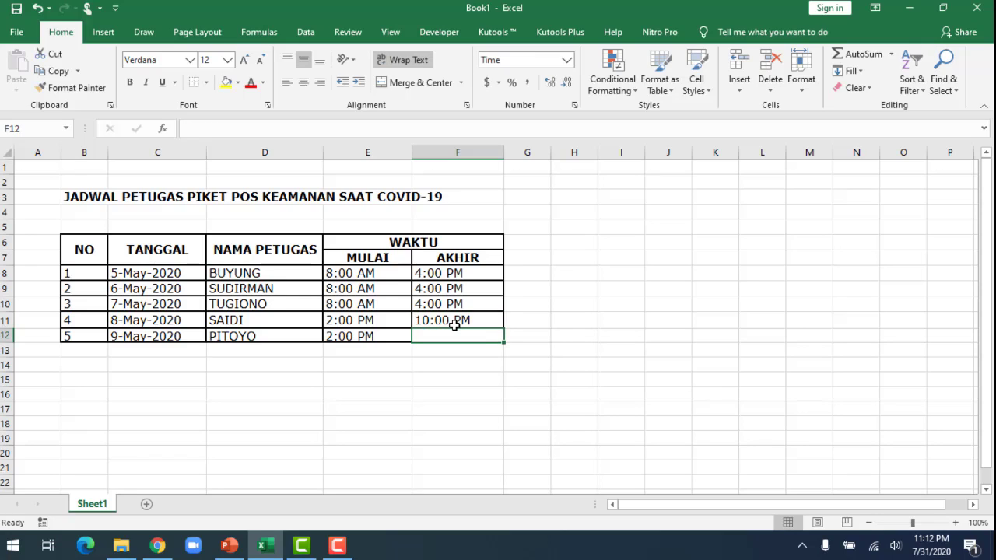
text(10)
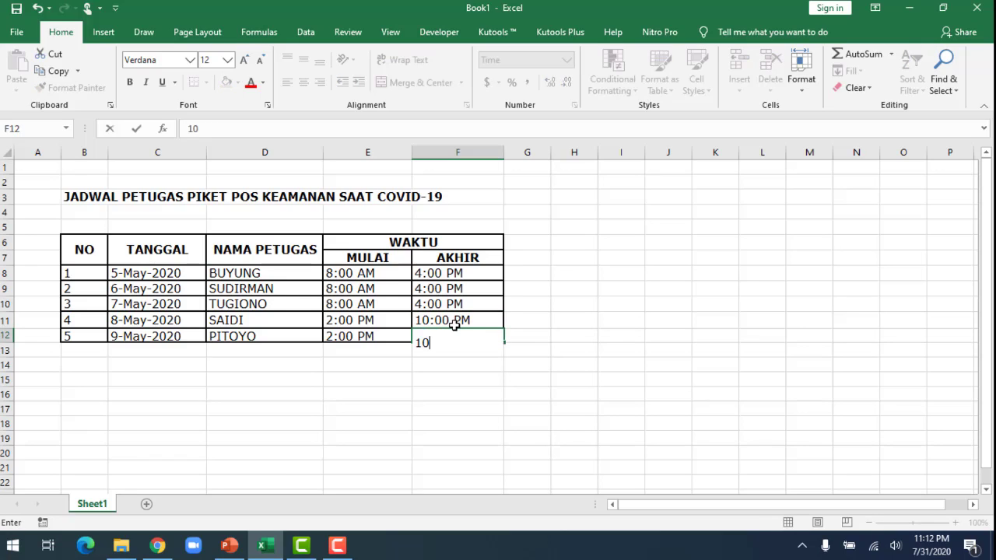
text(:00 p)
key(Return)
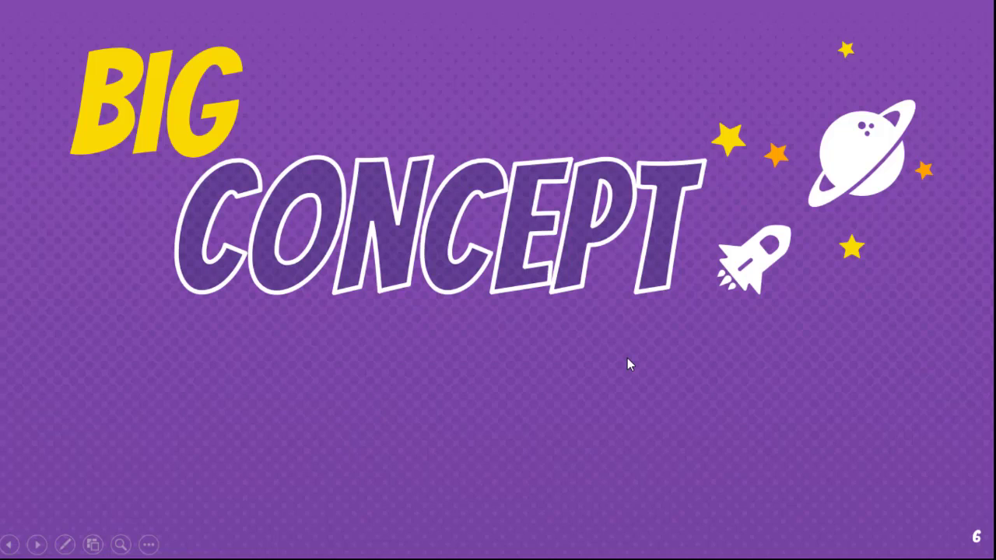
Switch to the PowerPoint slide show and advance to the Big Concept quote slide.
click(628, 358)
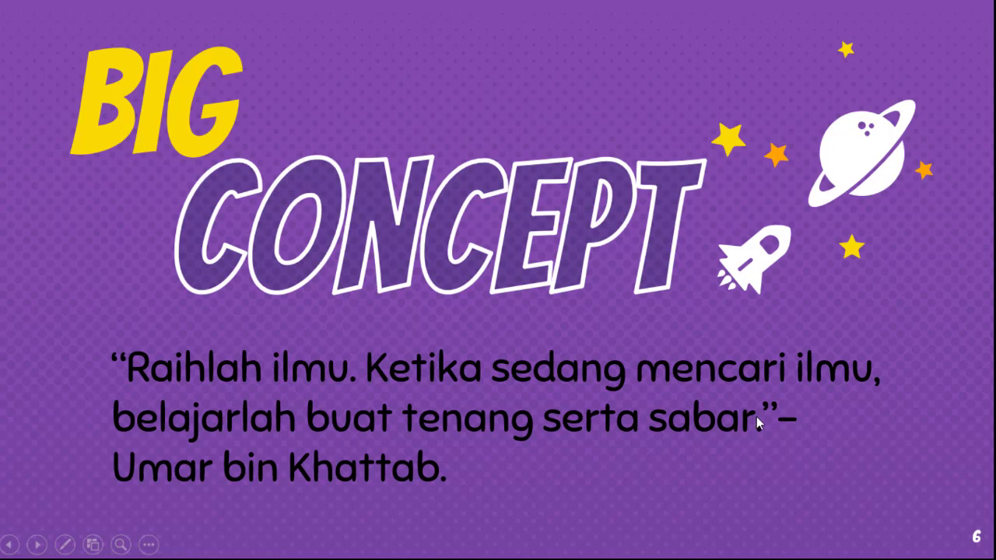